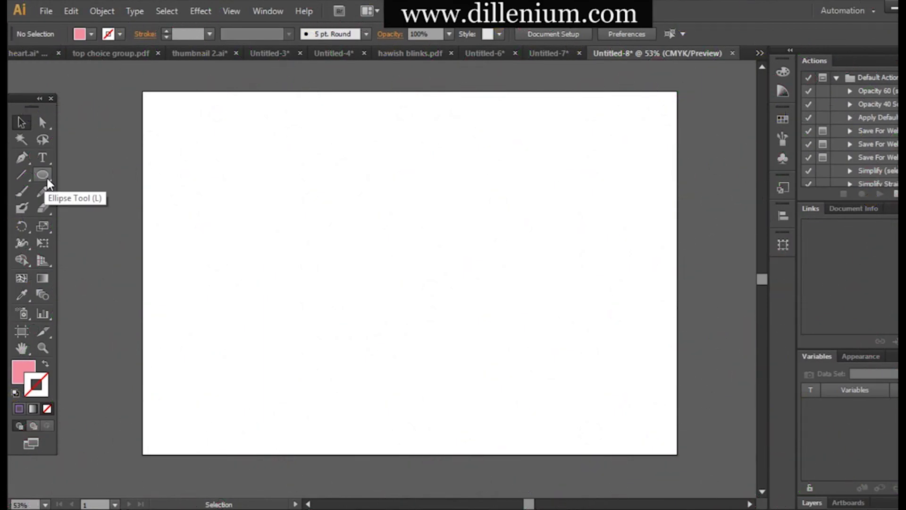
With the Ellipse Tool, draw about ten small pink circles of varying sizes in a loose cluster
click(43, 175)
drag(64, 172, 112, 208)
drag(318, 200, 354, 219)
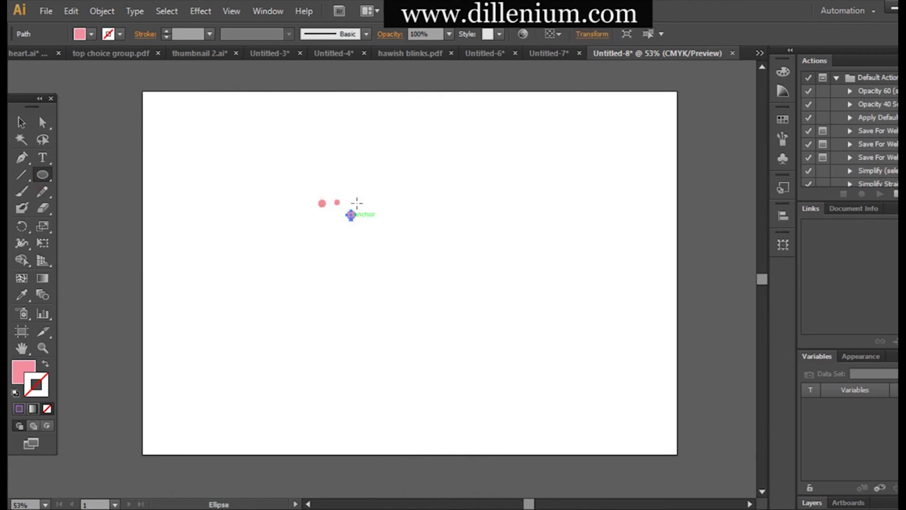
mouse_move(356, 185)
mouse_down()
mouse_move(350, 204)
mouse_move(343, 190)
mouse_move(360, 194)
mouse_move(328, 187)
mouse_move(359, 174)
mouse_move(364, 181)
mouse_up()
drag(347, 213, 324, 170)
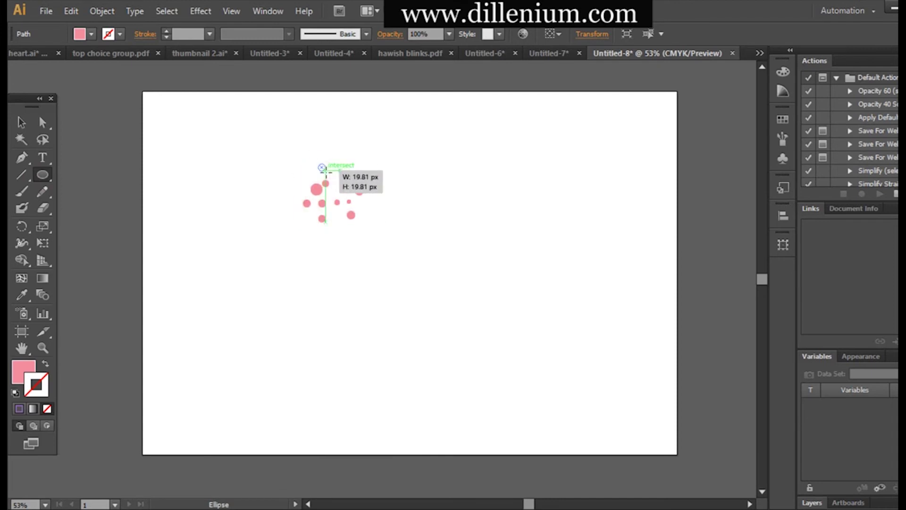
With the Selection Tool, nudge the large pink circle slightly left
click(21, 122)
click(190, 241)
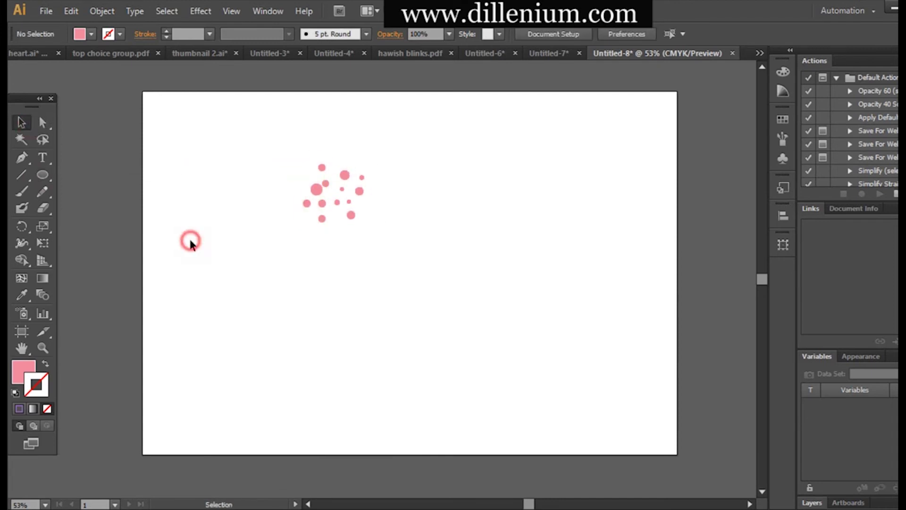
drag(316, 188, 306, 186)
click(331, 255)
Give three of the circles a yellow fill
click(352, 215)
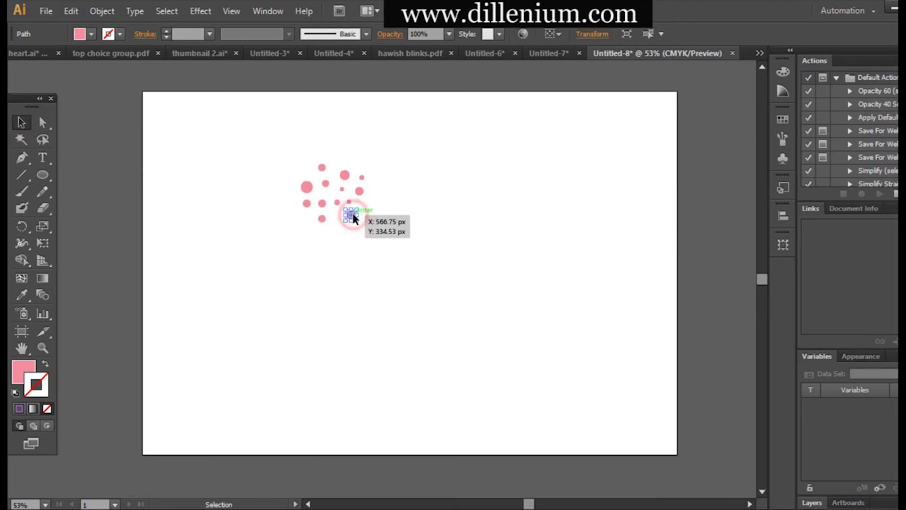
shift+click(342, 189)
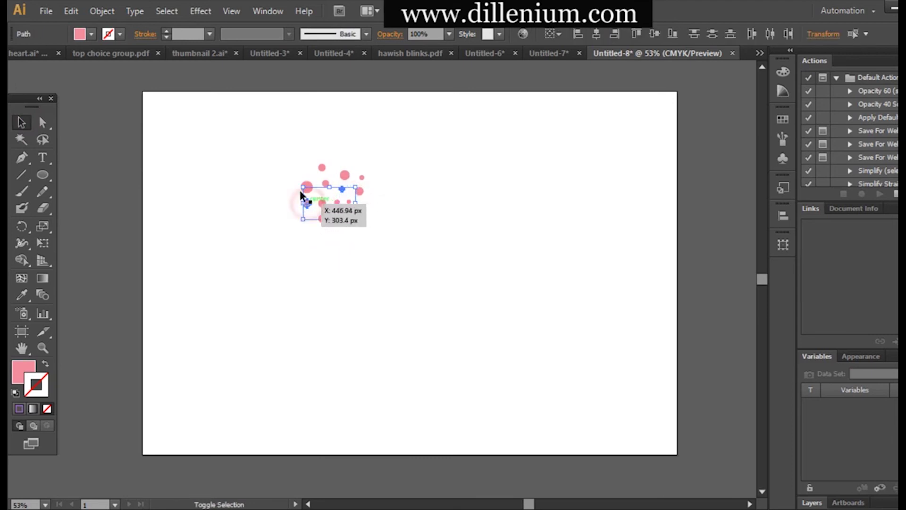
shift+click(306, 203)
click(91, 34)
click(26, 68)
Fill three other dots green, then marquee-select the whole dot cluster
click(324, 169)
shift+click(359, 191)
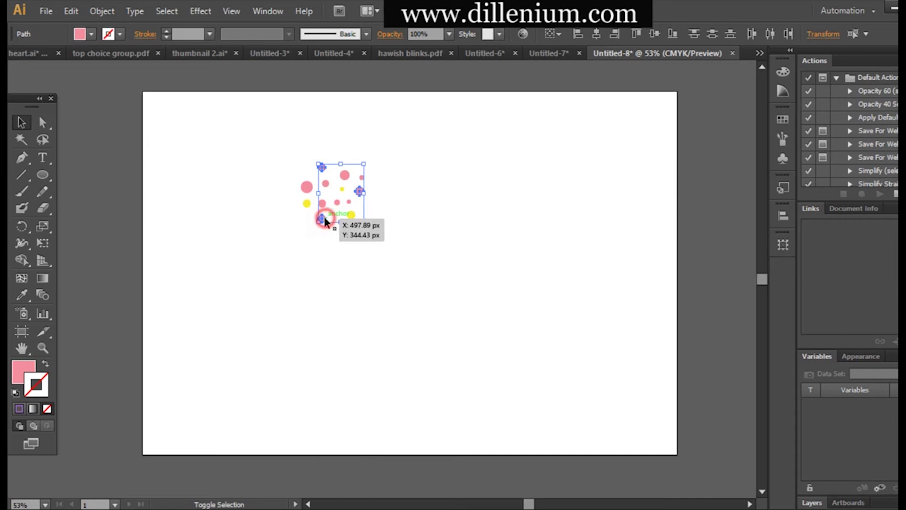
shift+click(322, 217)
click(91, 34)
click(36, 67)
click(273, 258)
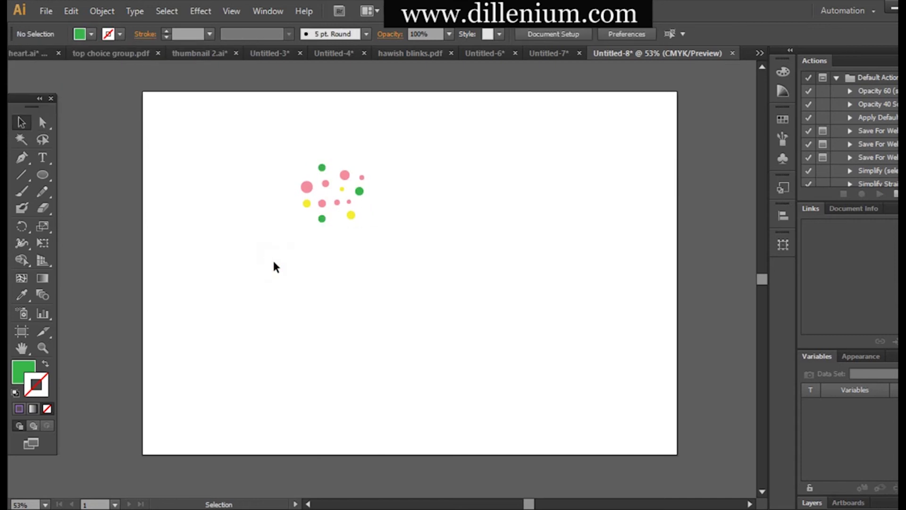
drag(251, 135, 446, 311)
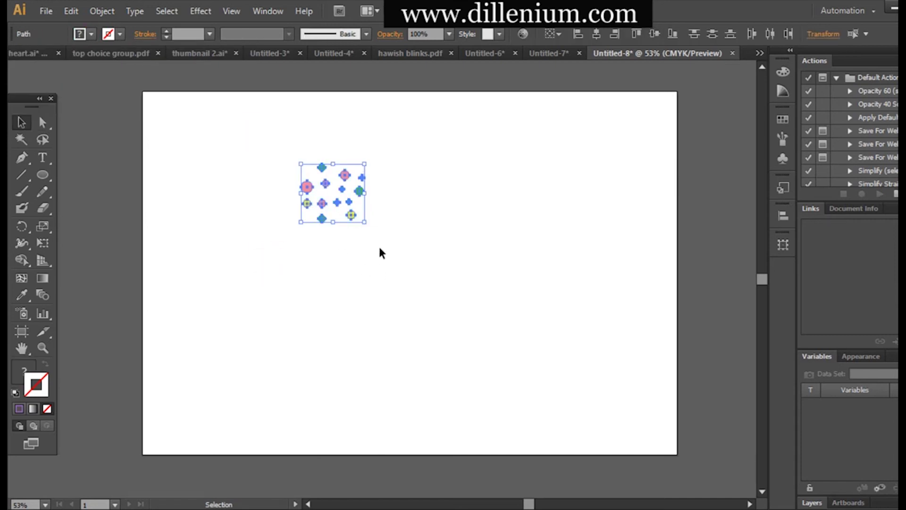
Make a new pattern from the selected dots via Object > Pattern > Make
click(100, 10)
mouse_move(149, 307)
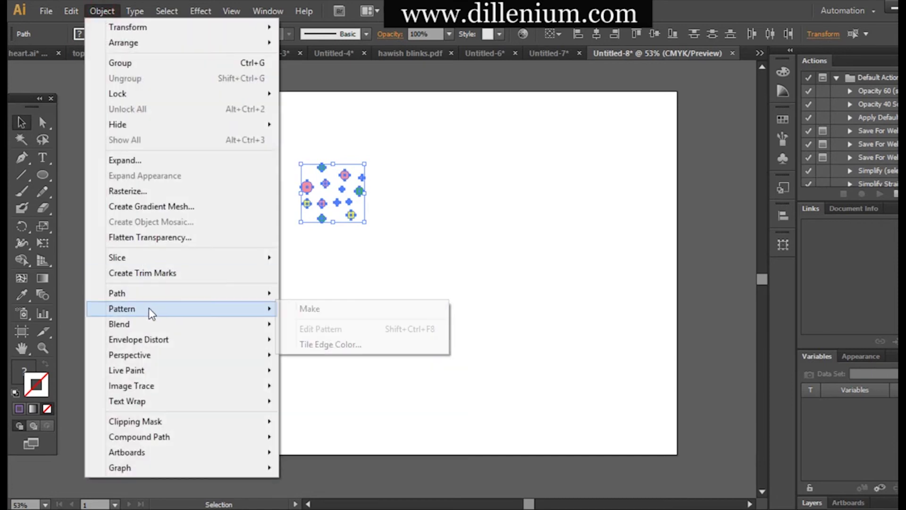
click(315, 307)
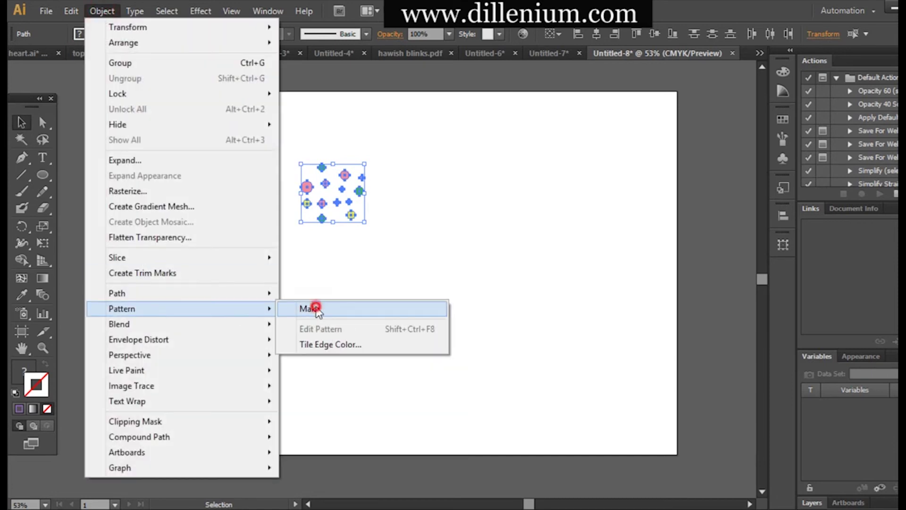
click(606, 289)
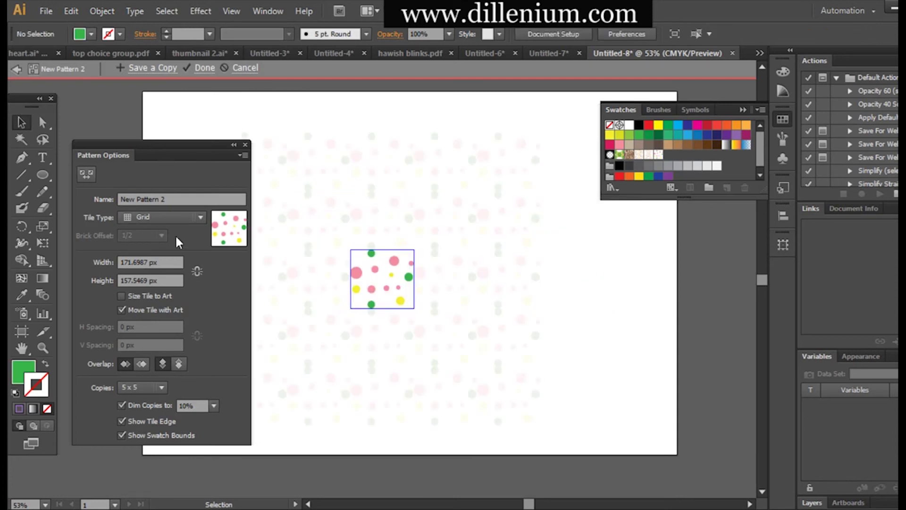
Set the pattern's Tile Type to Hex by Row
click(157, 215)
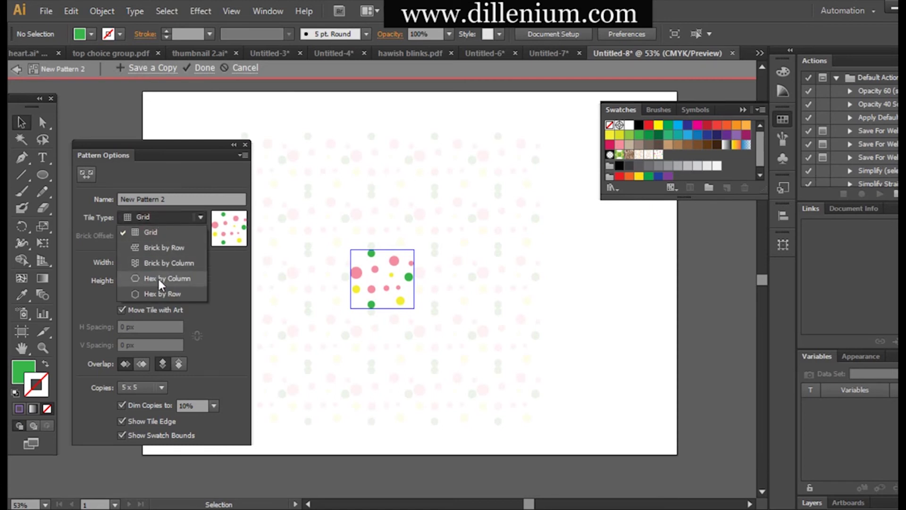
click(157, 277)
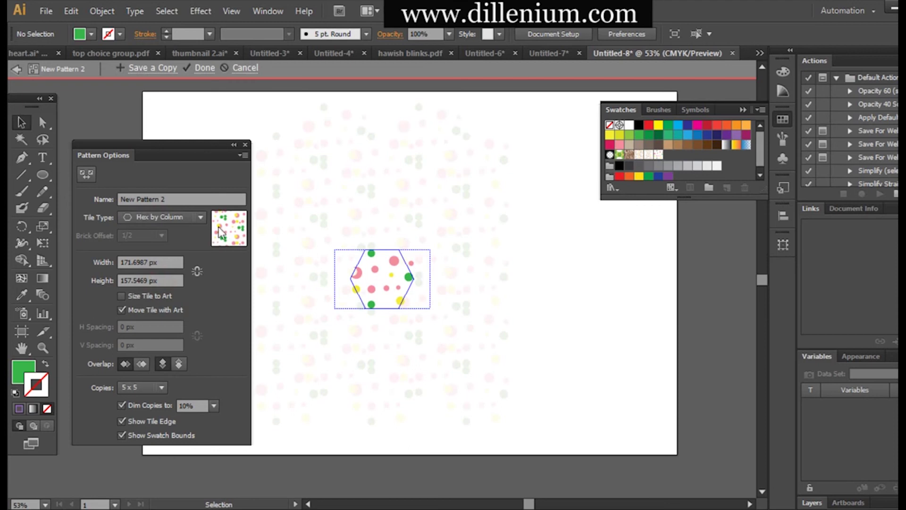
click(168, 218)
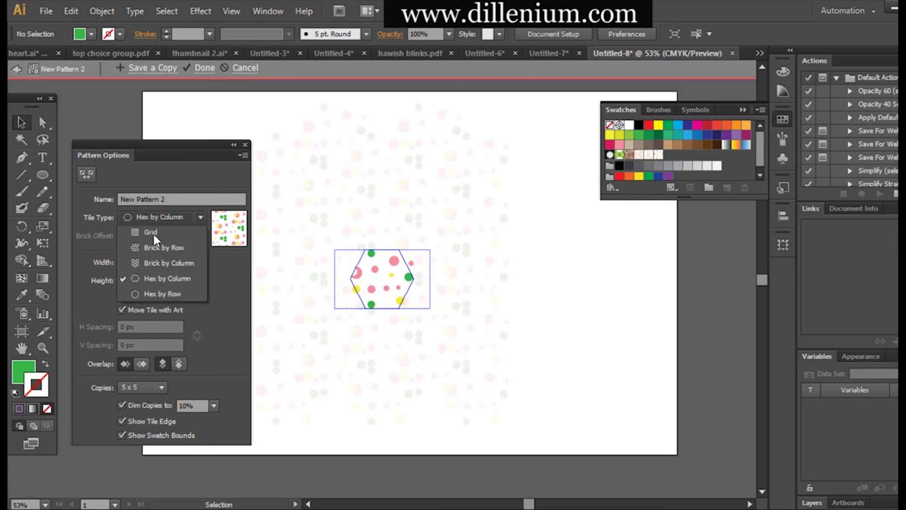
click(152, 295)
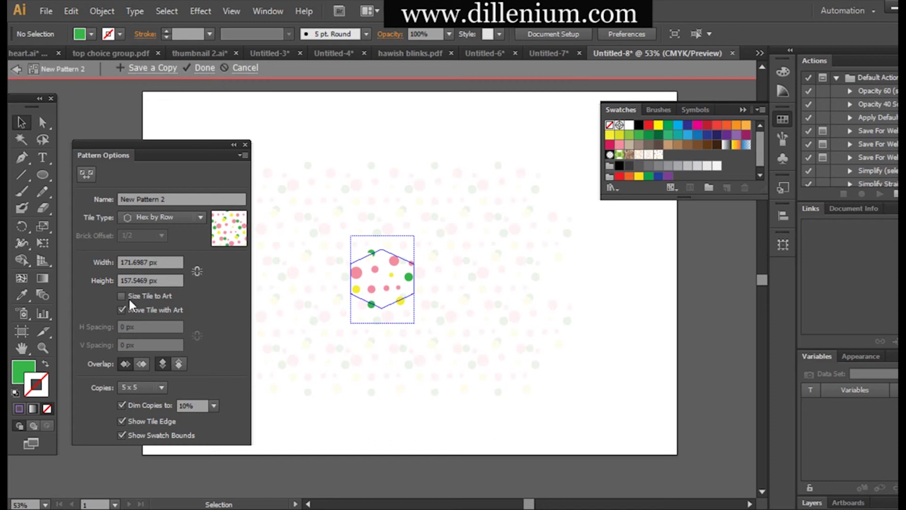
Set the pattern tile size to 290 px wide by 180 px high
triple_click(160, 262)
text(200)
key(Return)
key(shift+Up)
key(shift+Up)
key(shift+Up)
key(shift+Up)
key(shift+Up)
key(shift+Up)
key(shift+Up)
key(shift+Up)
key(shift+Up)
key(shift+Up)
key(shift+Up)
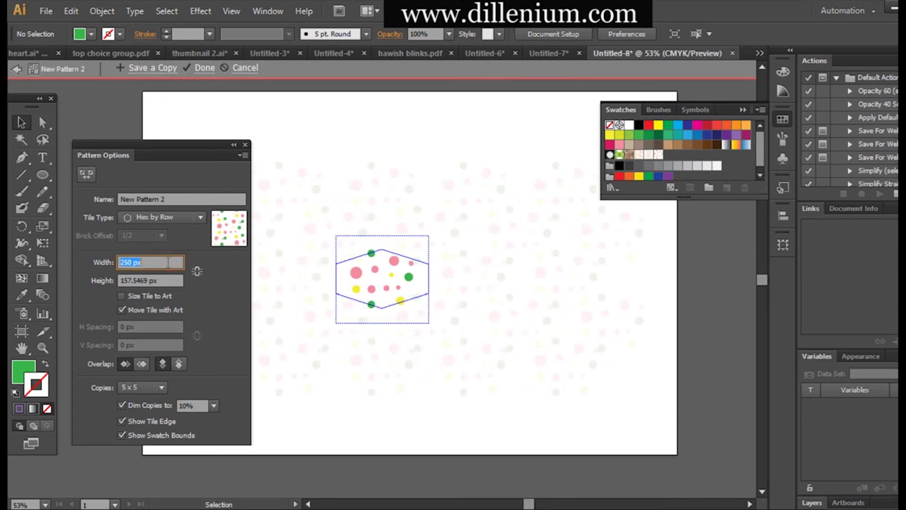
key(shift+Down)
key(shift+Down)
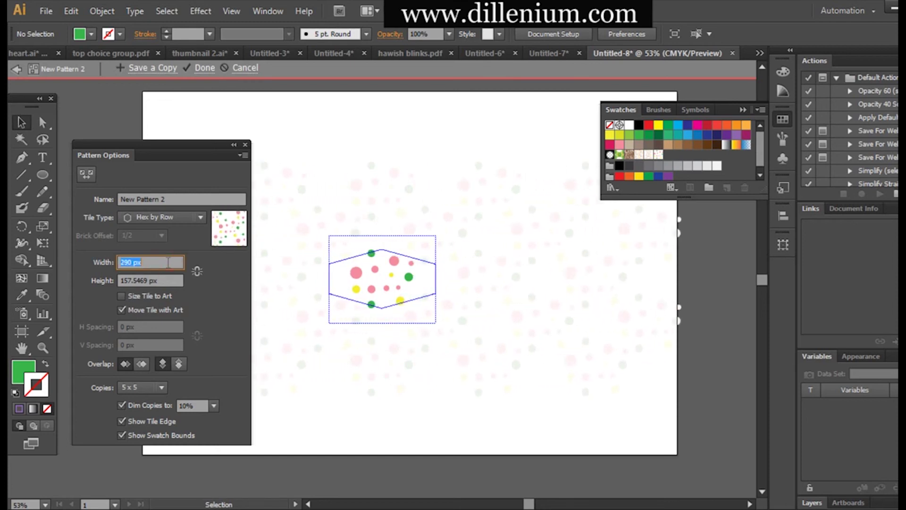
triple_click(134, 280)
text(190)
key(Return)
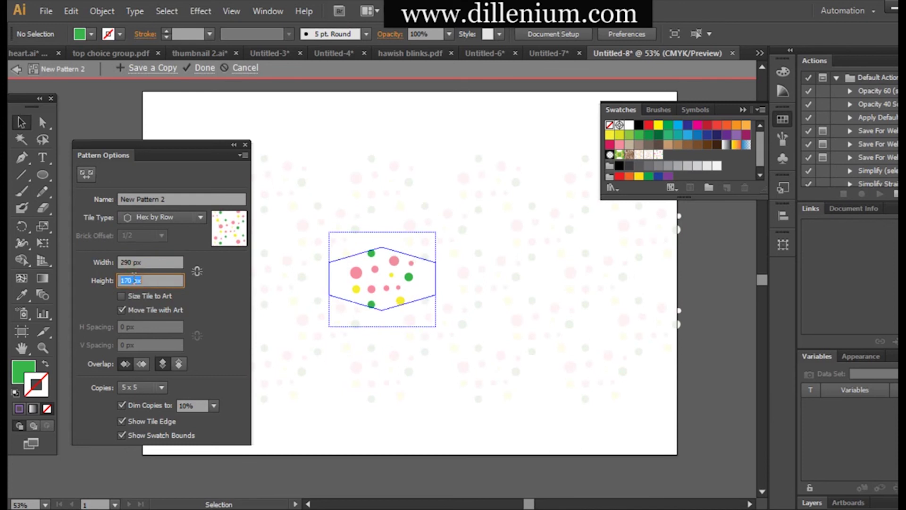
key(shift+Down)
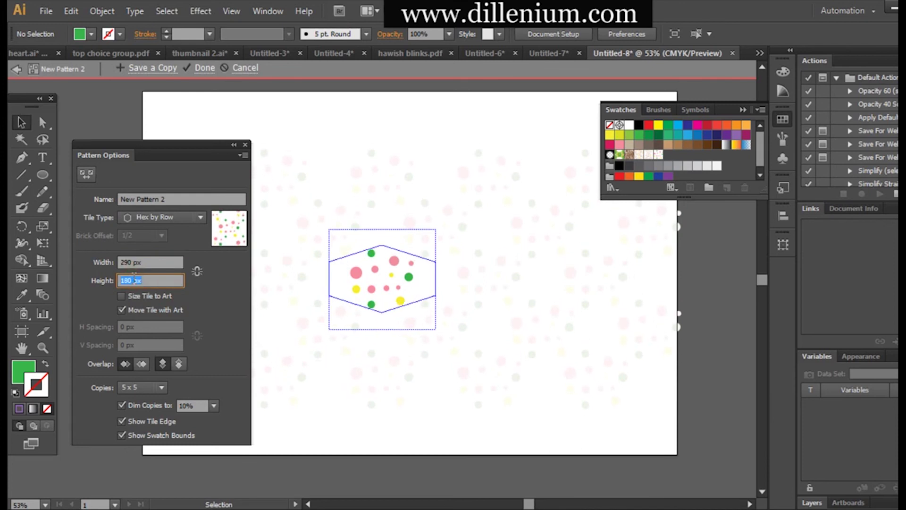
Preview 9 x 9 copies, rename the pattern 'Polka Dots', and finish editing
click(158, 386)
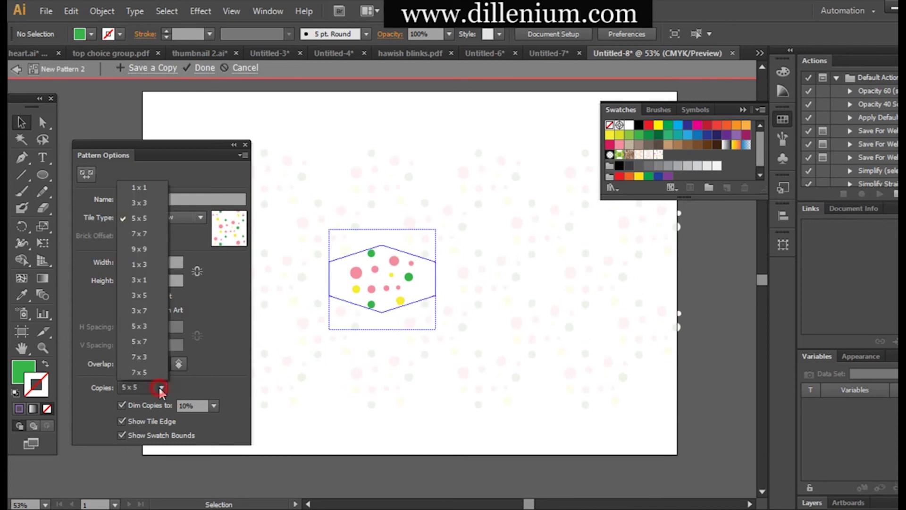
click(146, 249)
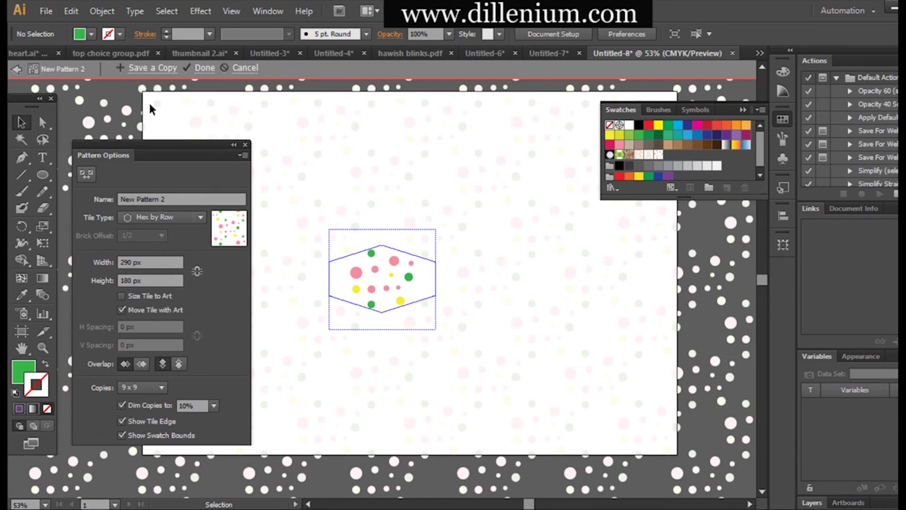
drag(160, 198, 55, 194)
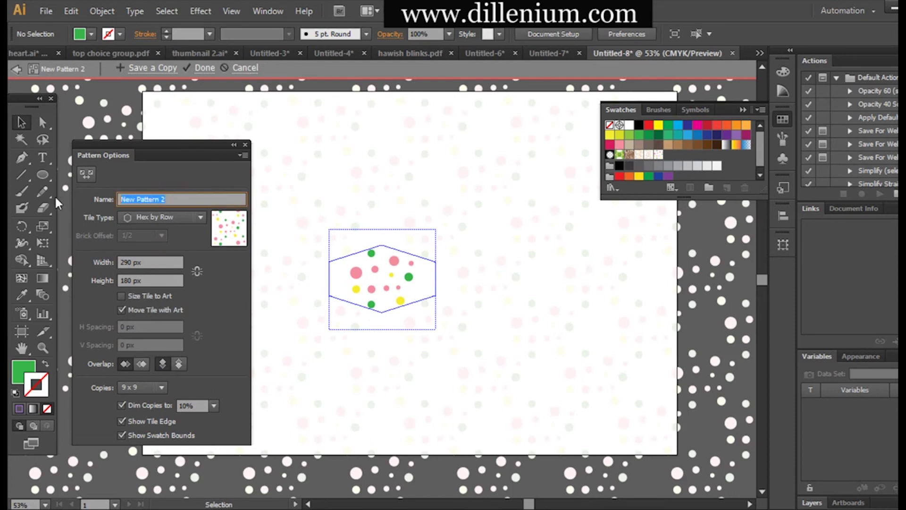
text(Polka Dots)
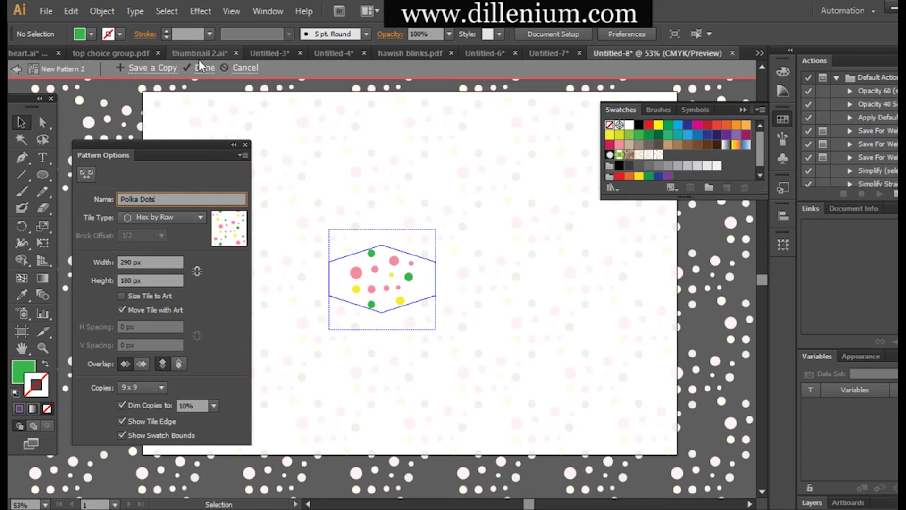
key(Return)
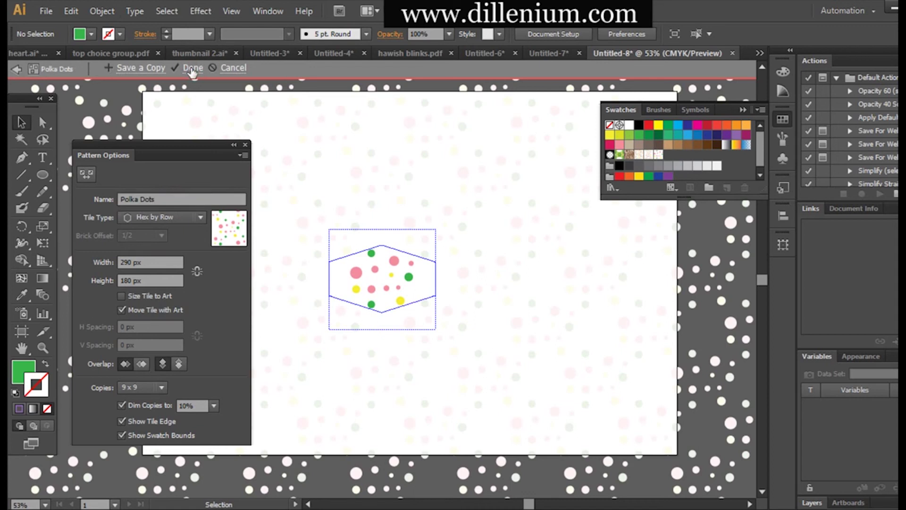
click(193, 67)
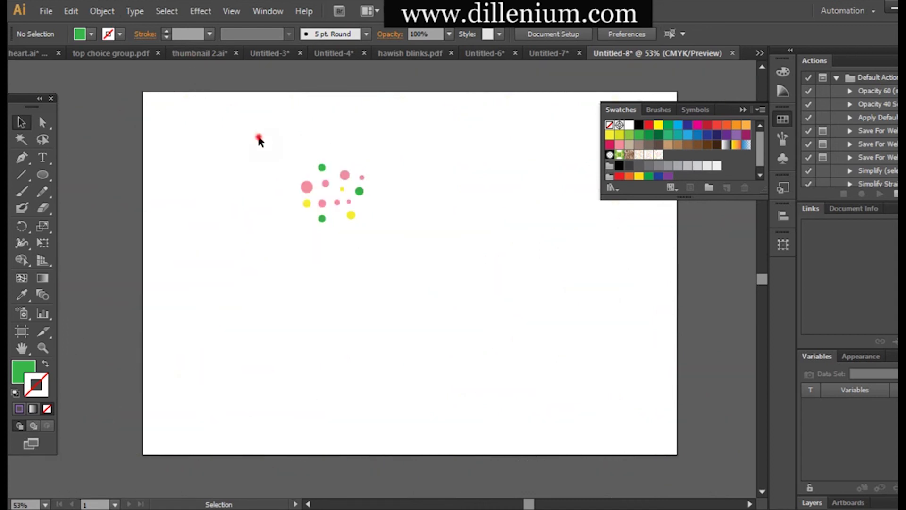
Delete the loose dot cluster from the artboard
drag(258, 140, 455, 298)
key(Delete)
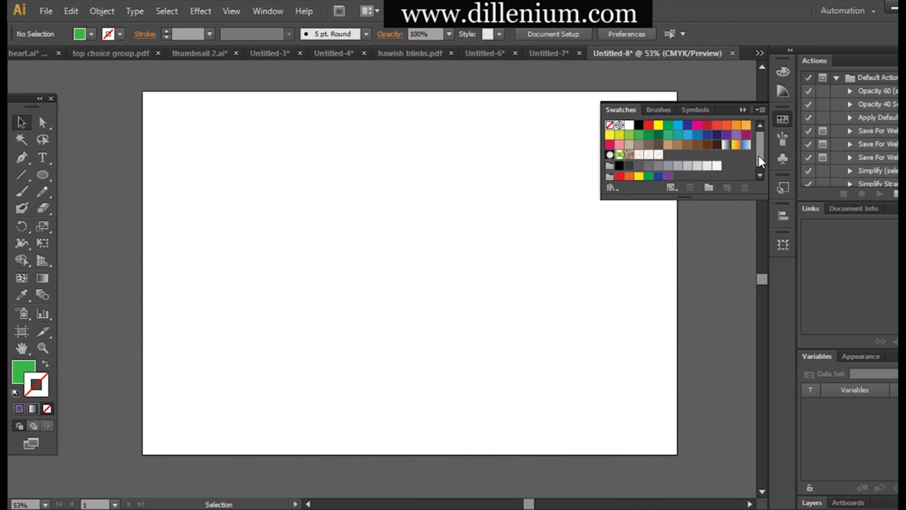
click(744, 110)
Draw a black-filled rectangle covering the entire artboard and select it
drag(41, 174, 94, 174)
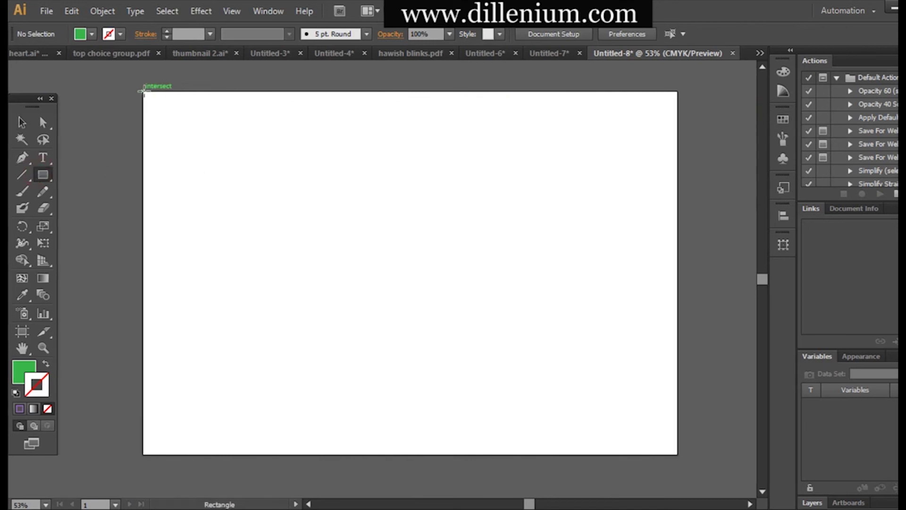
mouse_move(143, 92)
mouse_down()
mouse_move(709, 468)
mouse_move(678, 455)
mouse_up()
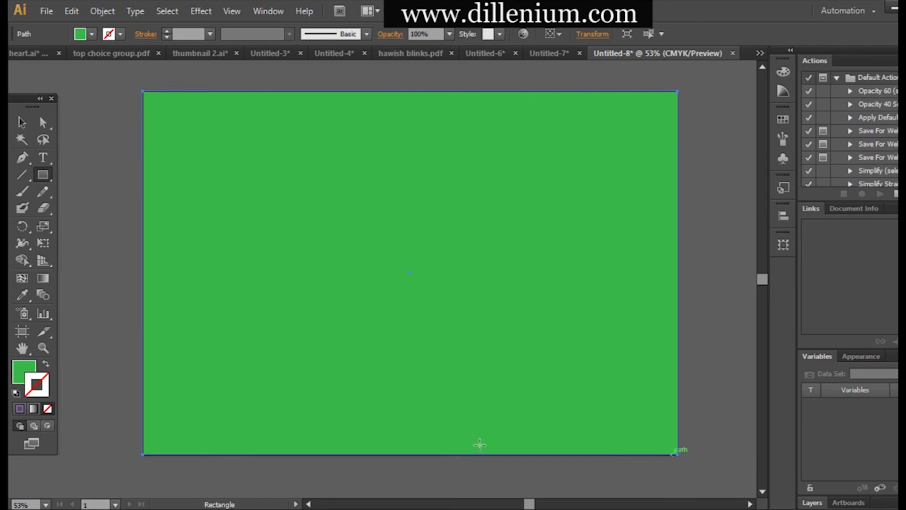
click(92, 34)
click(46, 57)
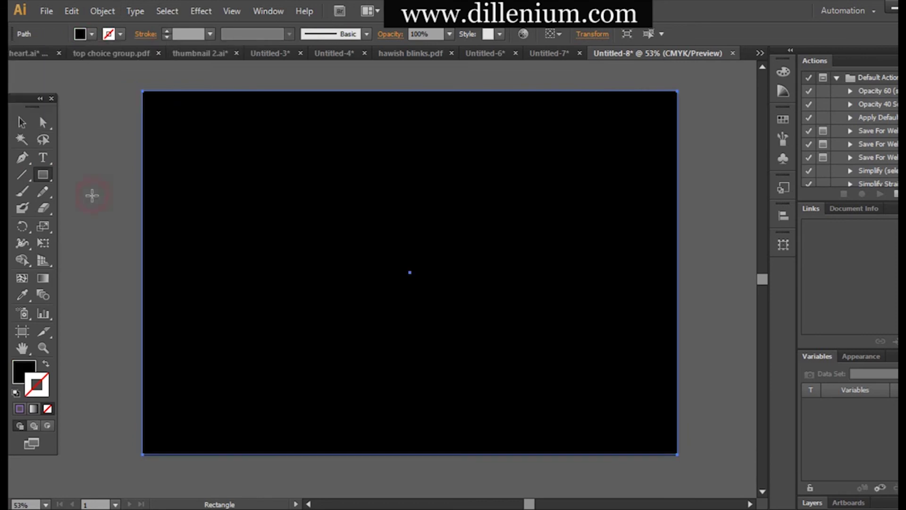
click(21, 122)
click(307, 206)
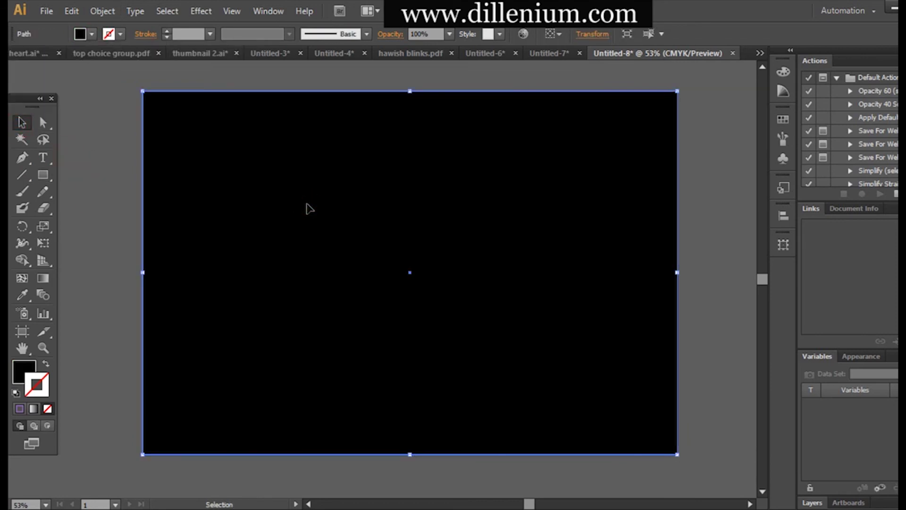
key(ctrl)
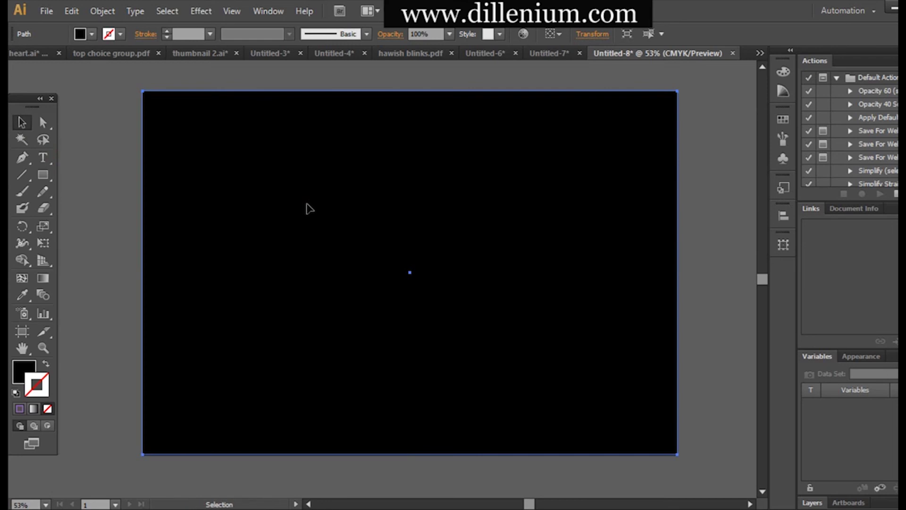
Apply the Polka Dots swatch as the rectangle's fill, then deselect it
click(92, 34)
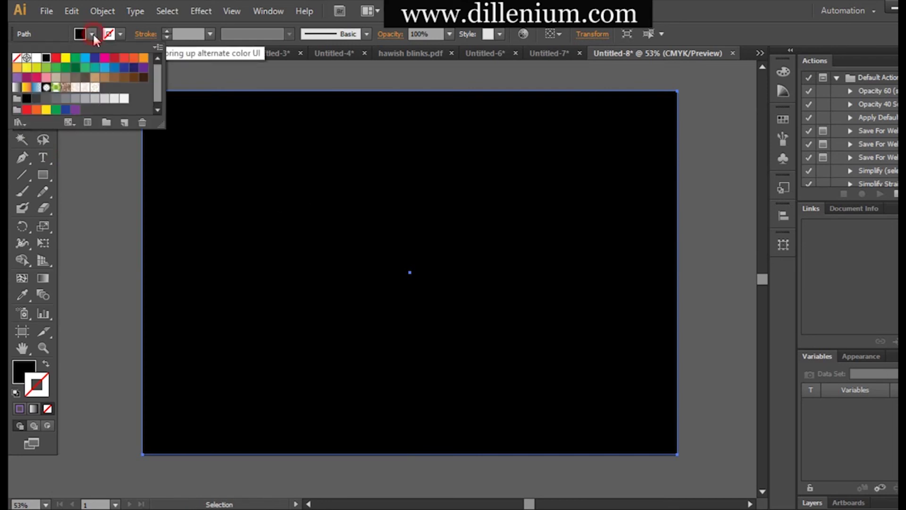
click(96, 89)
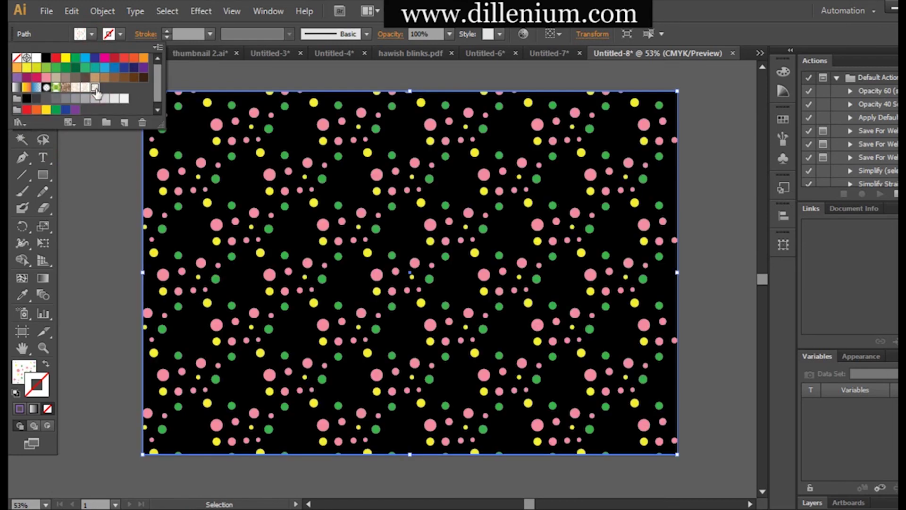
click(92, 213)
click(92, 214)
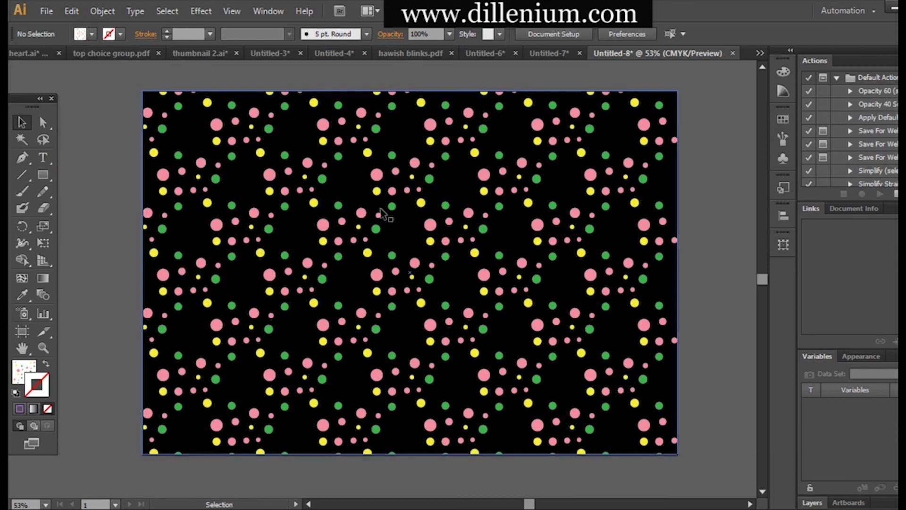
click(199, 164)
click(93, 34)
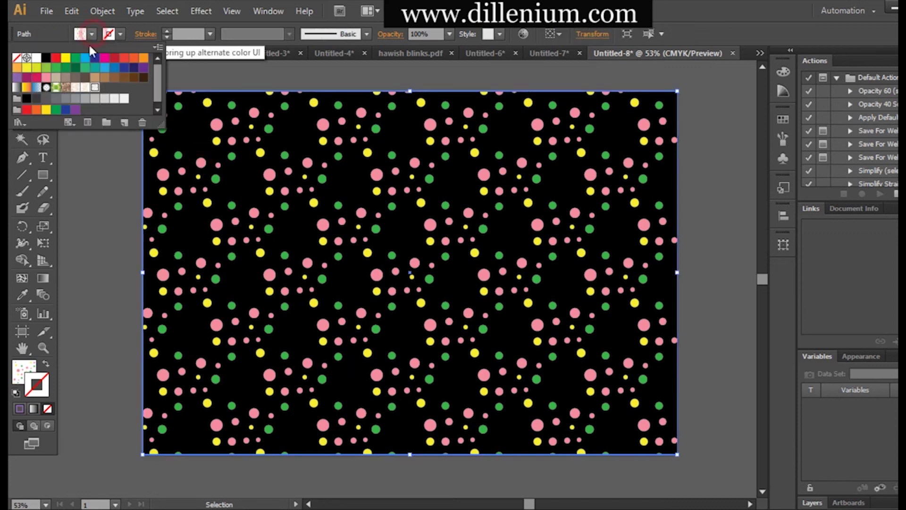
click(85, 89)
click(100, 261)
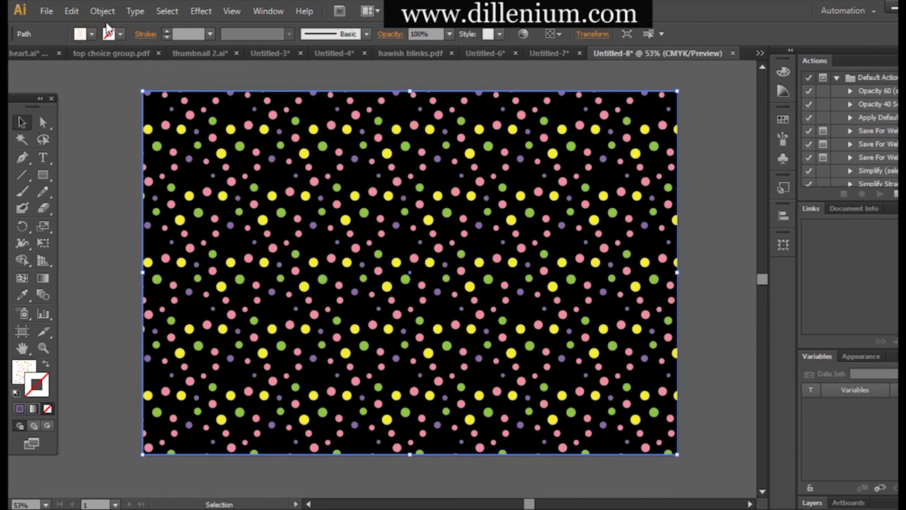
click(92, 34)
click(75, 88)
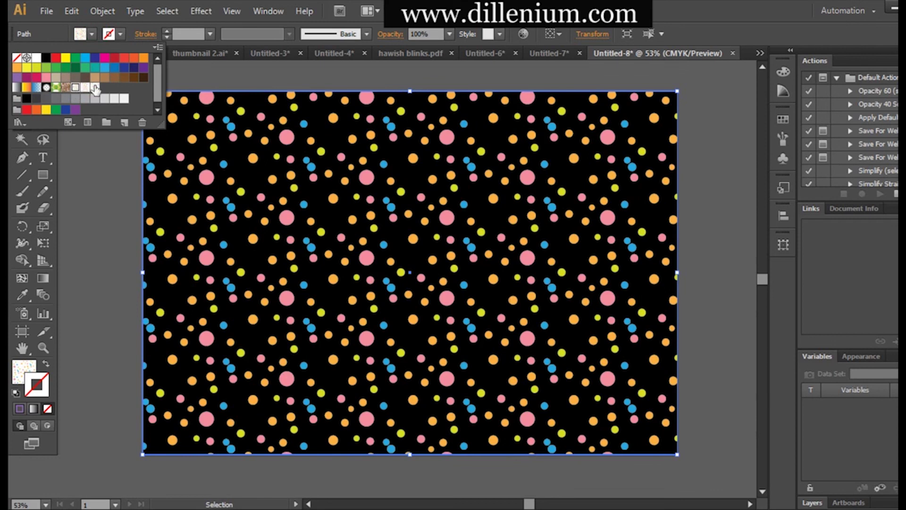
click(94, 88)
click(109, 236)
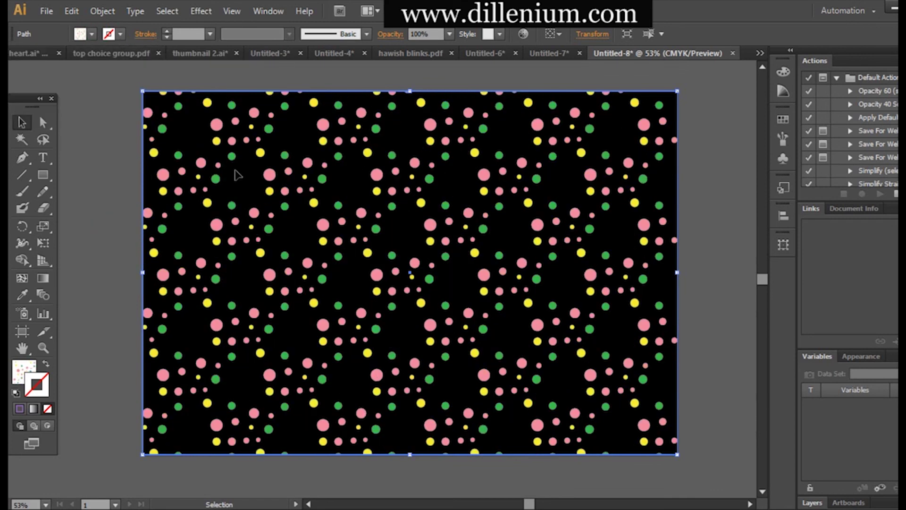
click(90, 35)
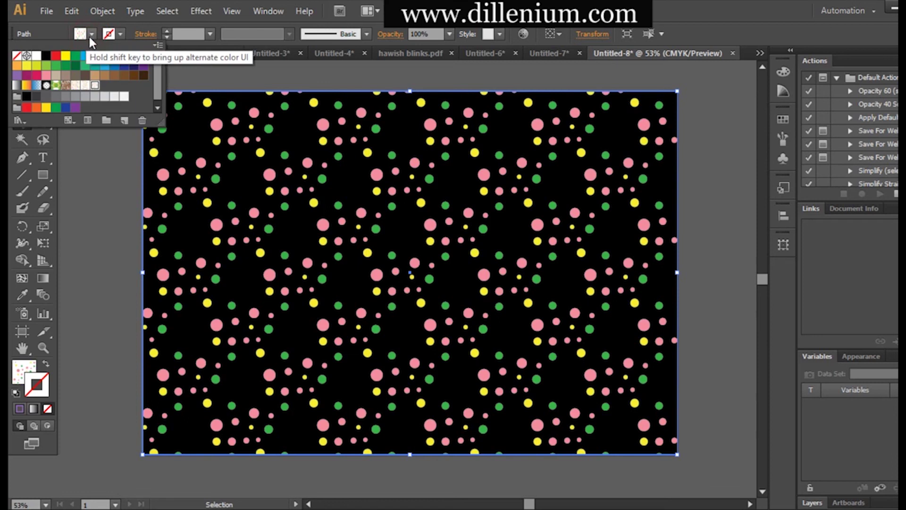
Edit the Polka Dots swatch to use Hex by Column tiling, then select the rectangle
double_click(96, 85)
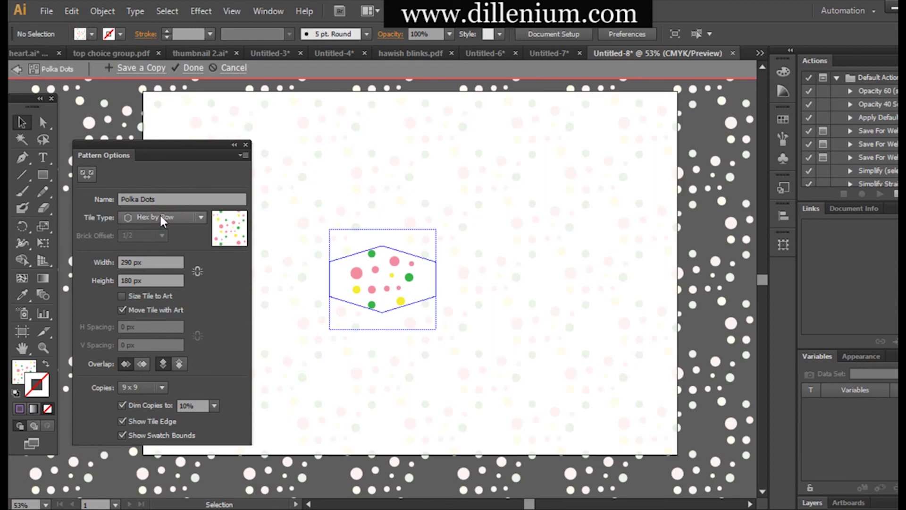
click(160, 217)
click(161, 278)
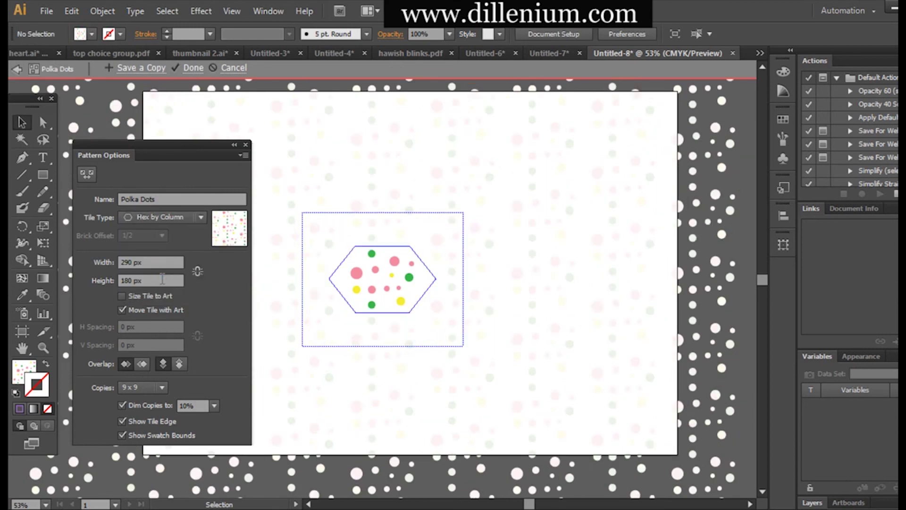
click(194, 69)
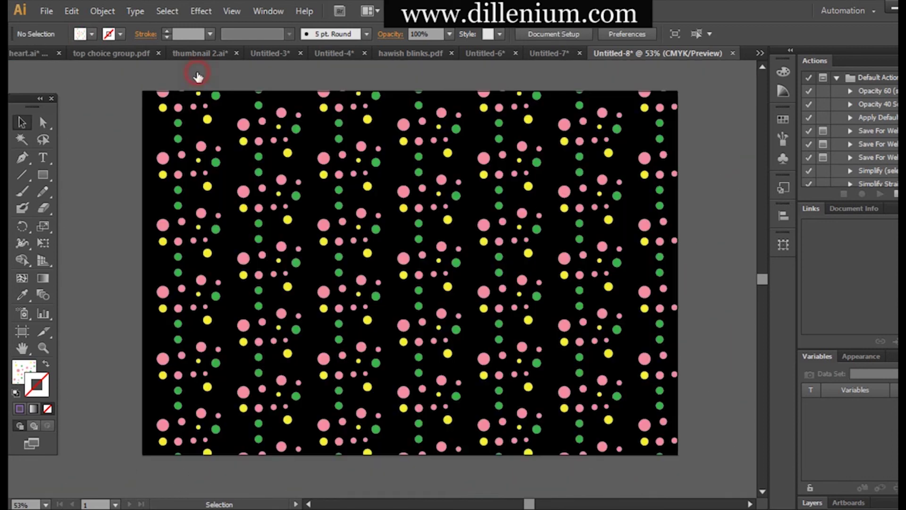
click(188, 276)
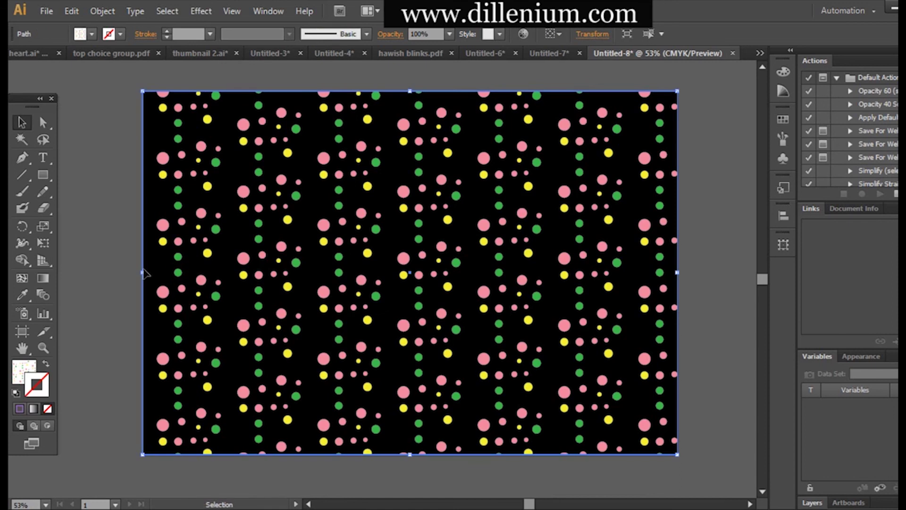
Edit the Polka Dots swatch again and set its Tile Type back to Hex by Row
click(121, 34)
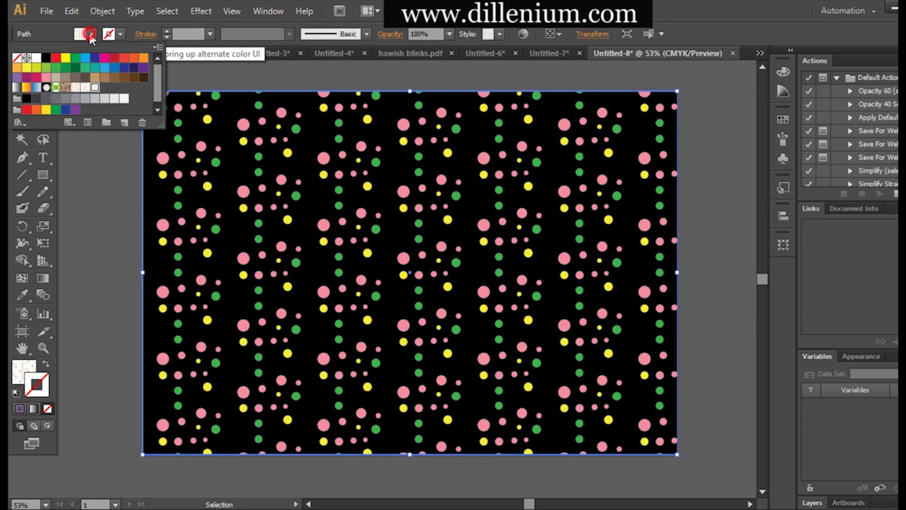
double_click(94, 86)
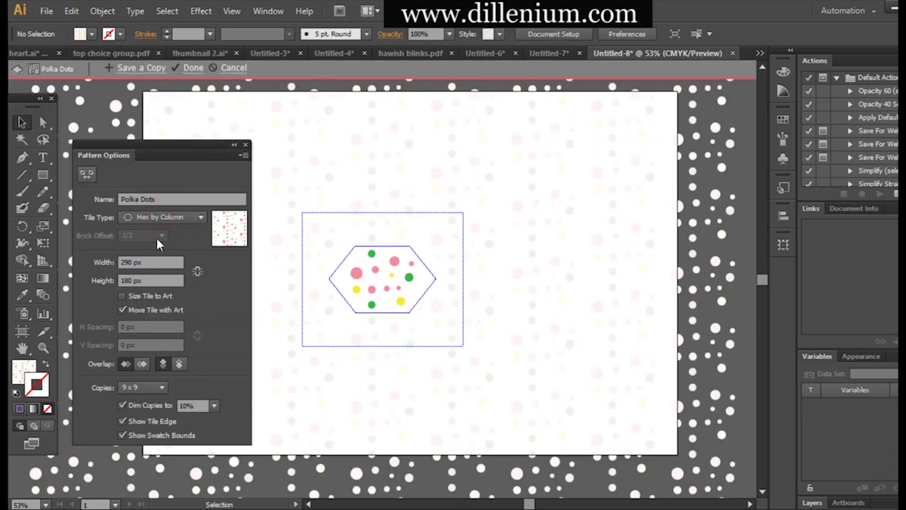
click(162, 216)
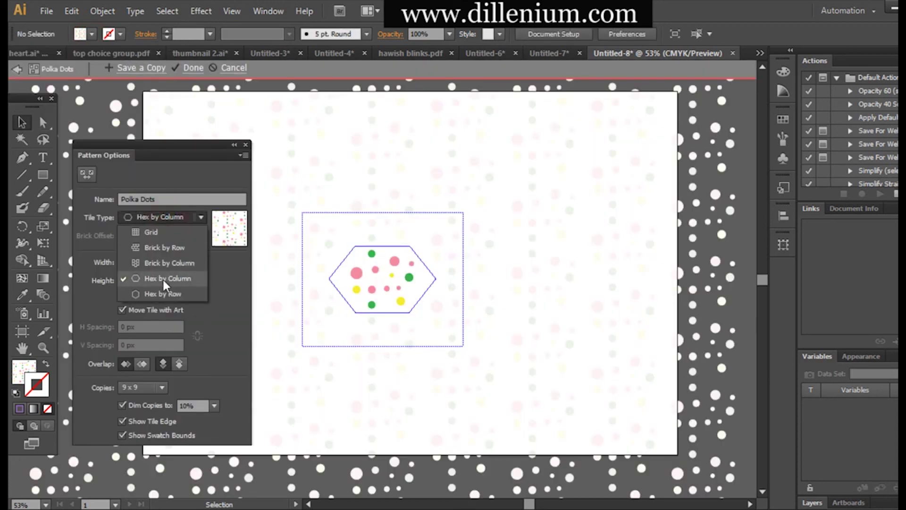
click(162, 293)
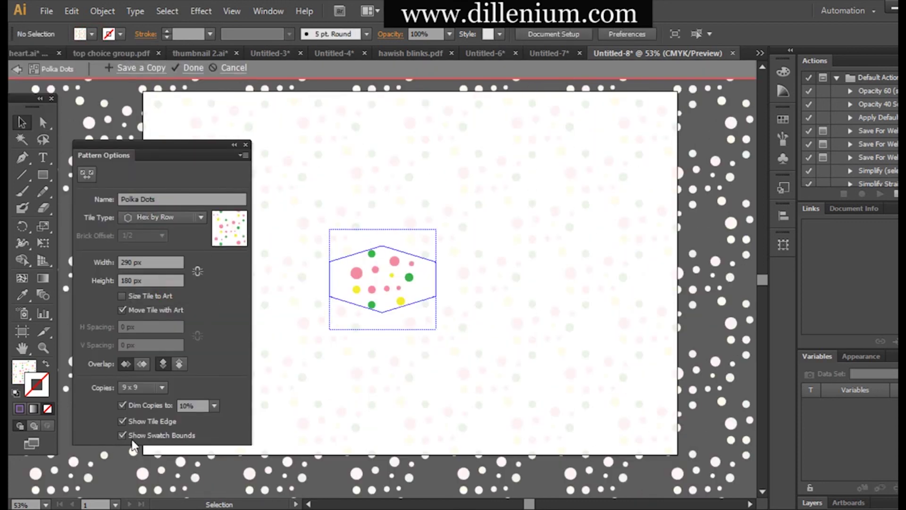
click(195, 69)
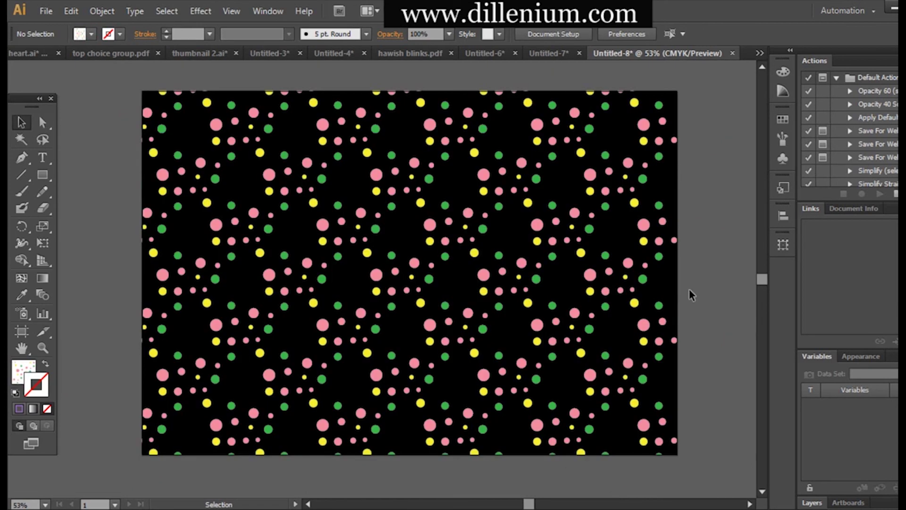